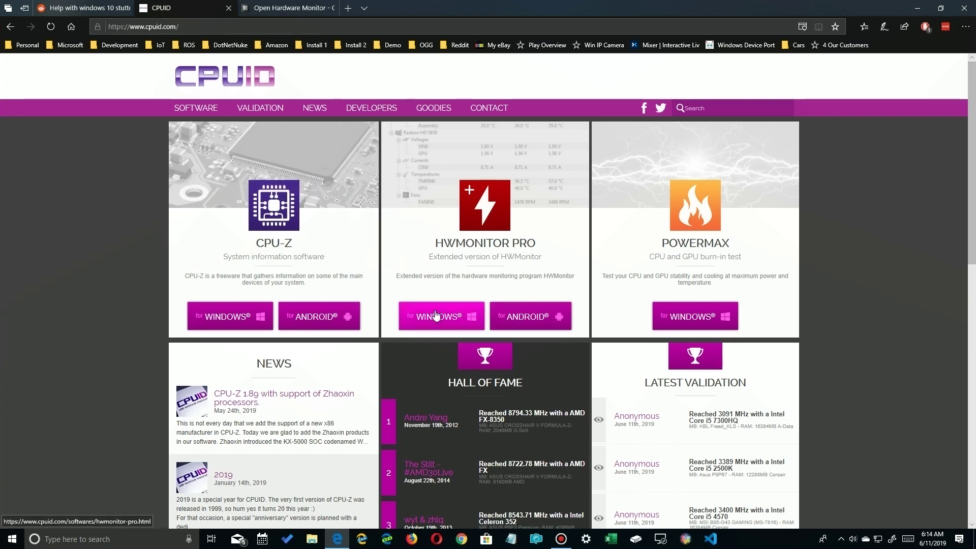
- Open the CPU-Z for Windows download page on cpuid.com
click(233, 317)
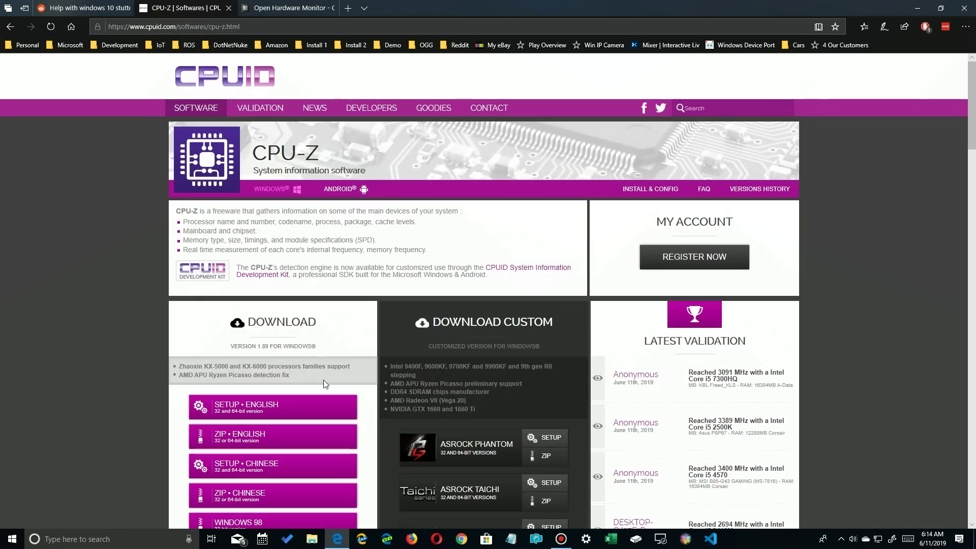
- Pick the English setup of CPU-Z 1.89 and start its download
scroll(254, 403, down, 1)
scroll(254, 403, down, 3)
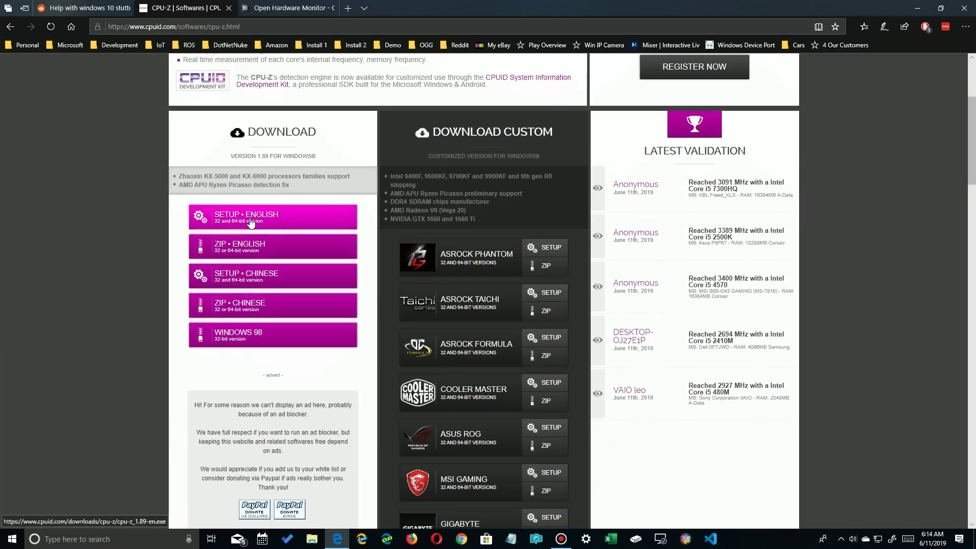
click(272, 220)
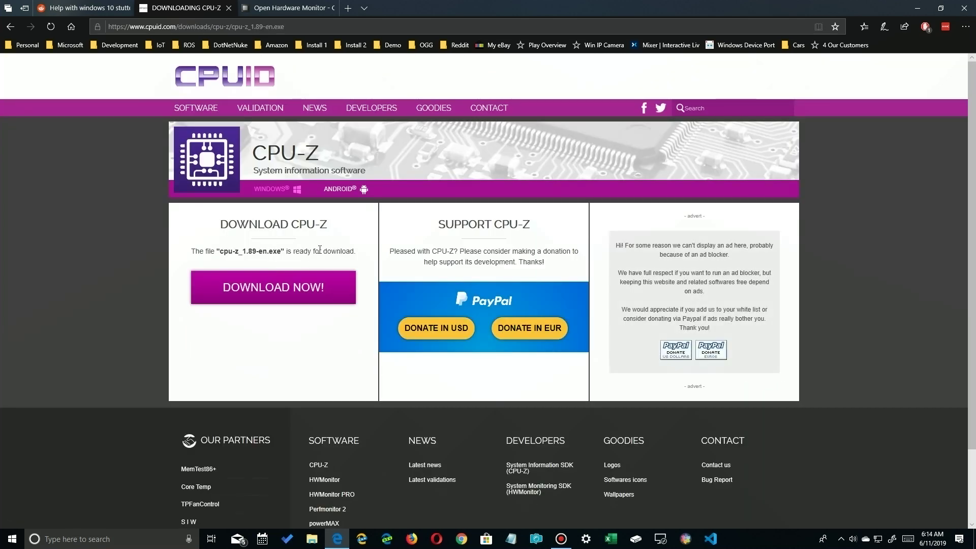
click(270, 290)
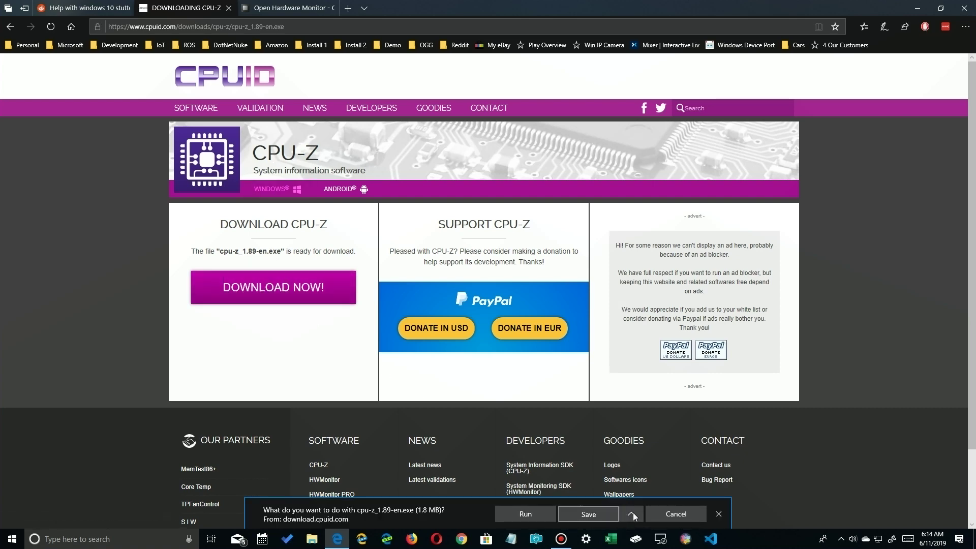
- Save cpu-z_1.89-en.exe into Downloads\CPU-Z and open its containing folder
click(633, 512)
click(579, 498)
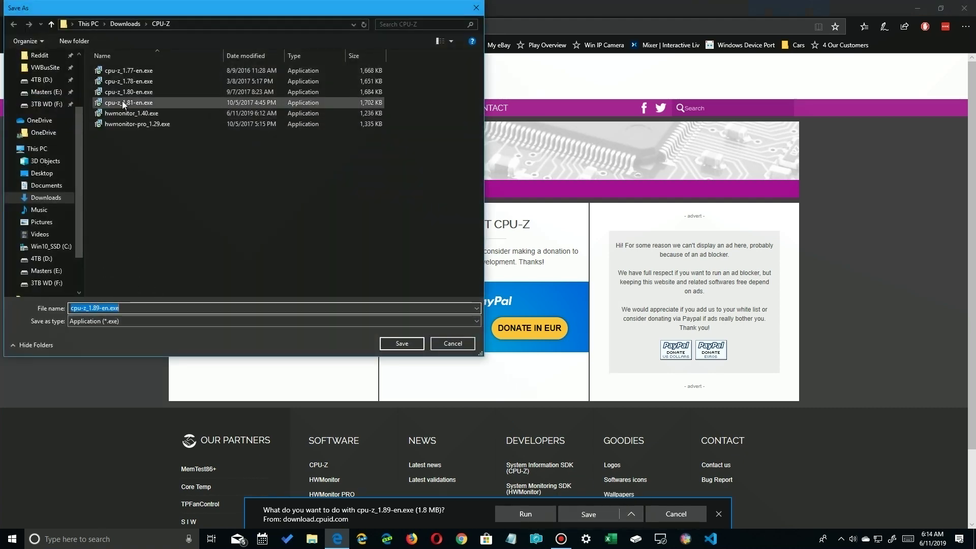
click(392, 343)
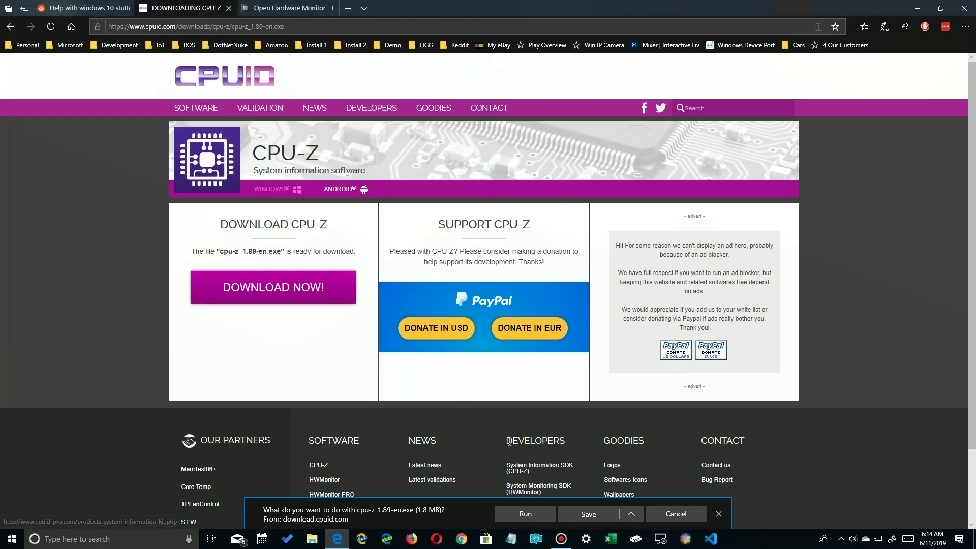
click(578, 513)
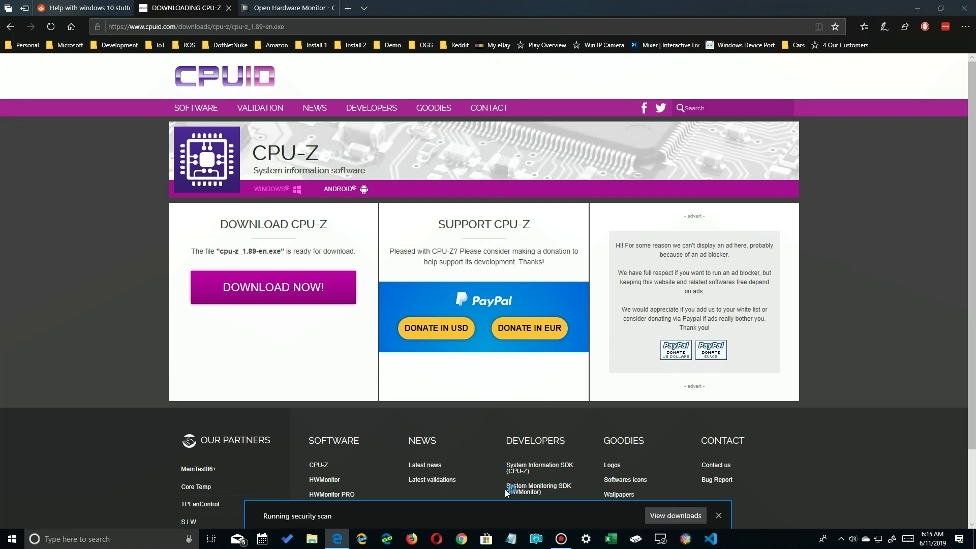
click(611, 515)
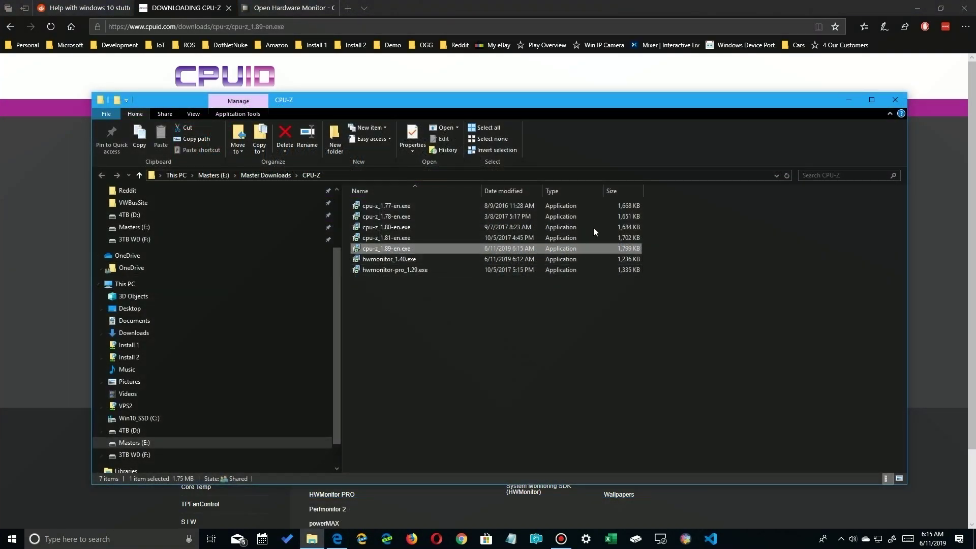
- Close the File Explorer window showing the CPU-Z download folder
click(893, 100)
- Go to the HWMonitor page and start downloading its English setup
mouse_move(201, 105)
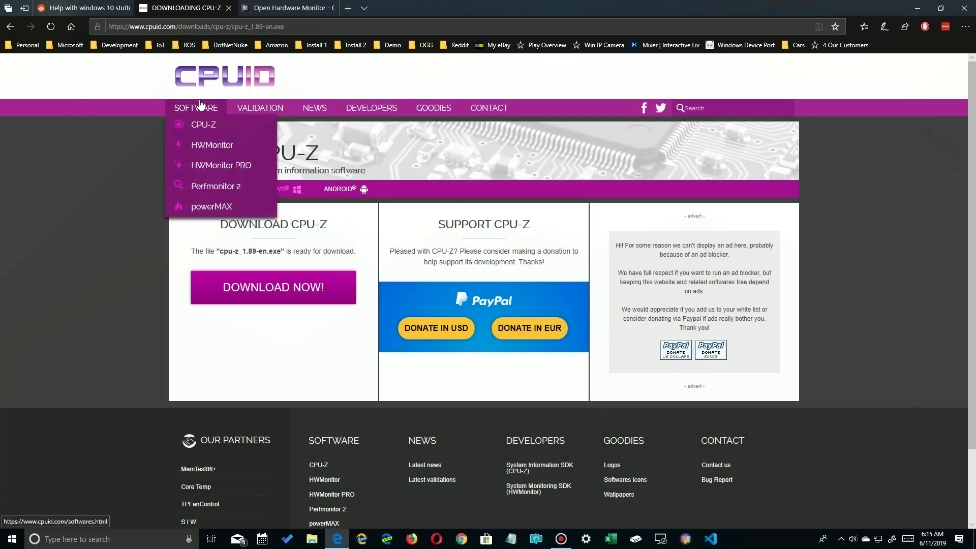
click(206, 146)
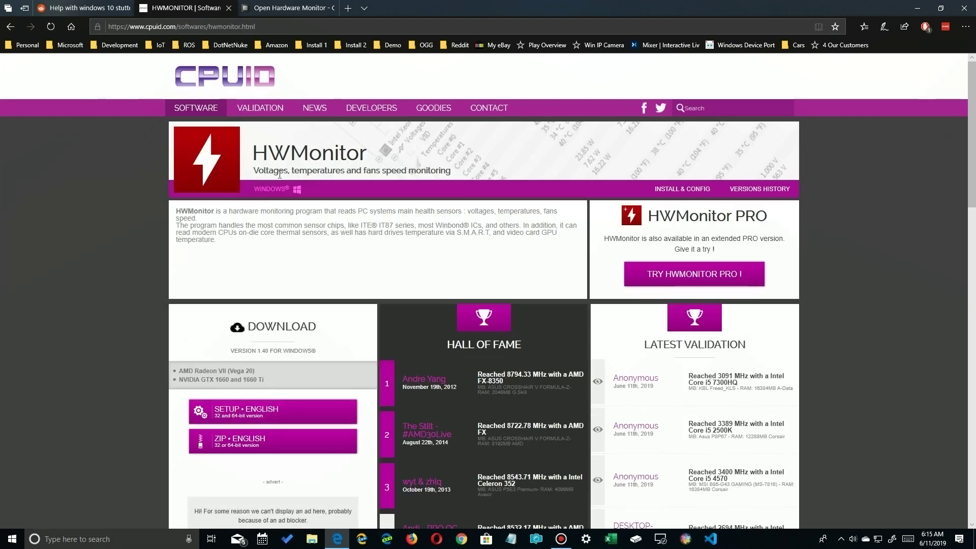
click(263, 411)
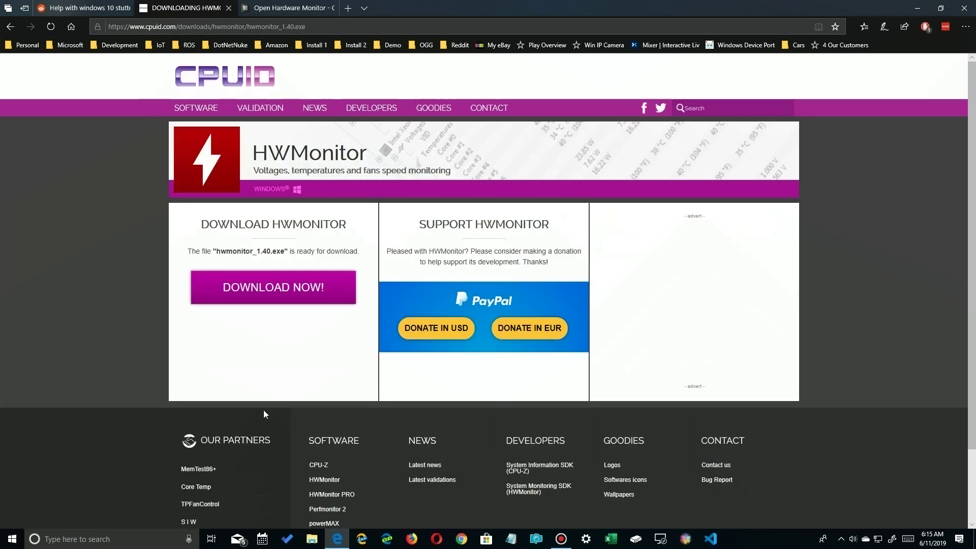
click(273, 289)
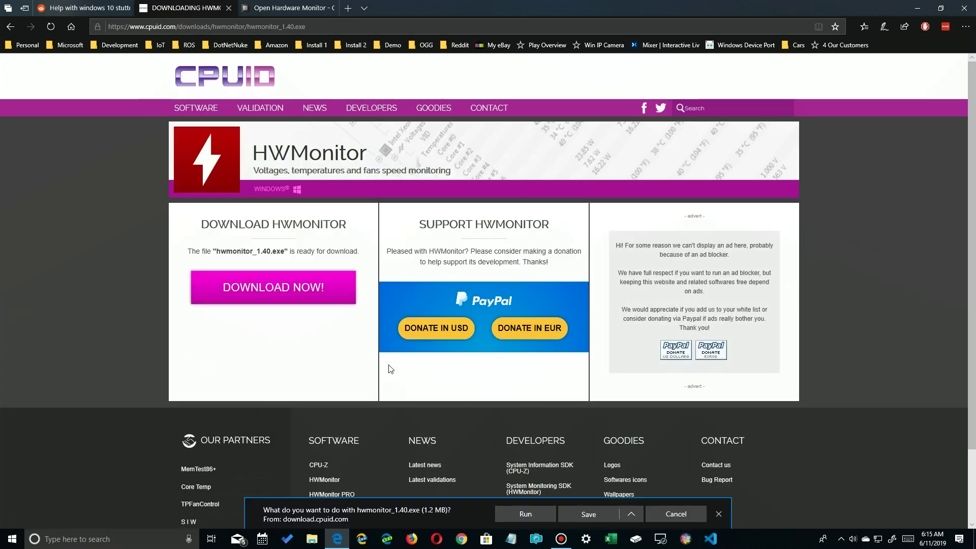
- Cancel saving hwmonitor_1.40.exe and dismiss the download prompt
click(630, 514)
click(600, 498)
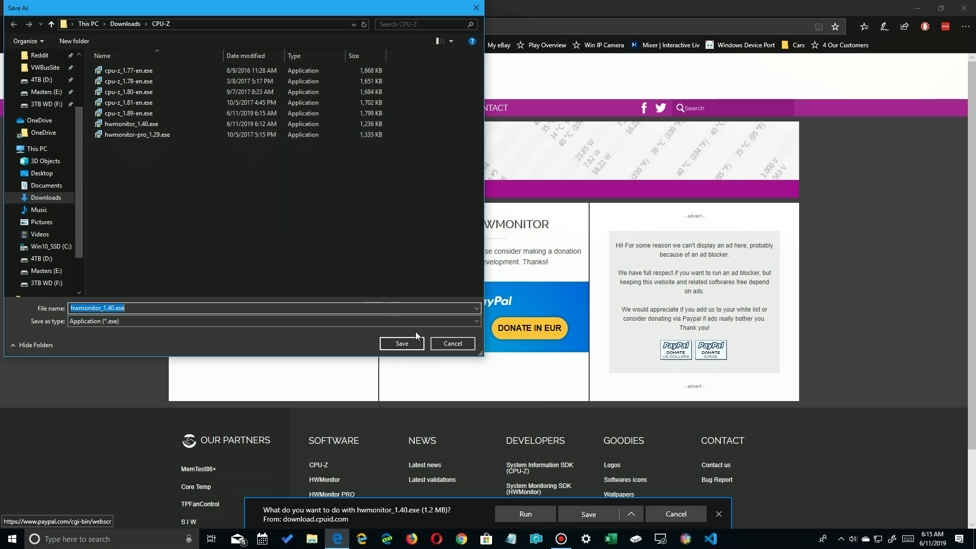
click(448, 343)
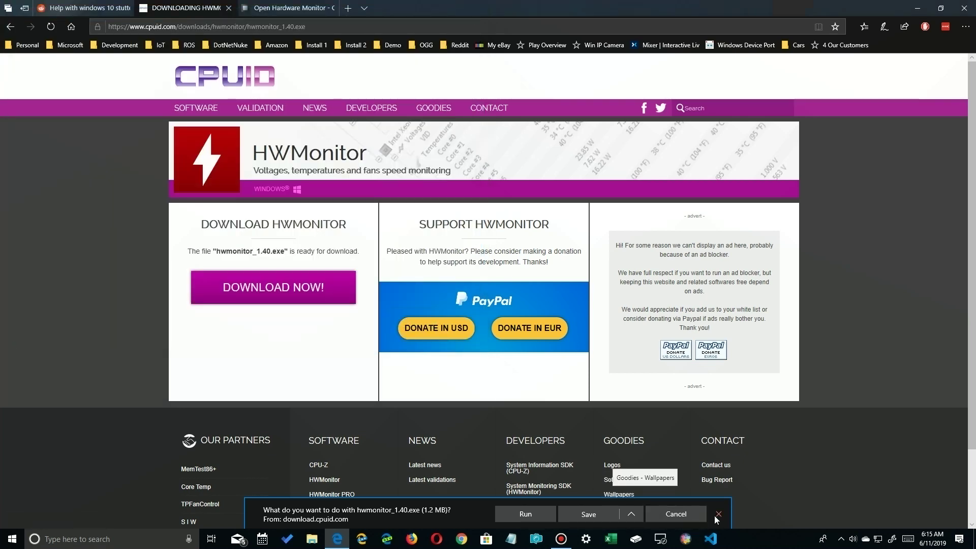
click(689, 513)
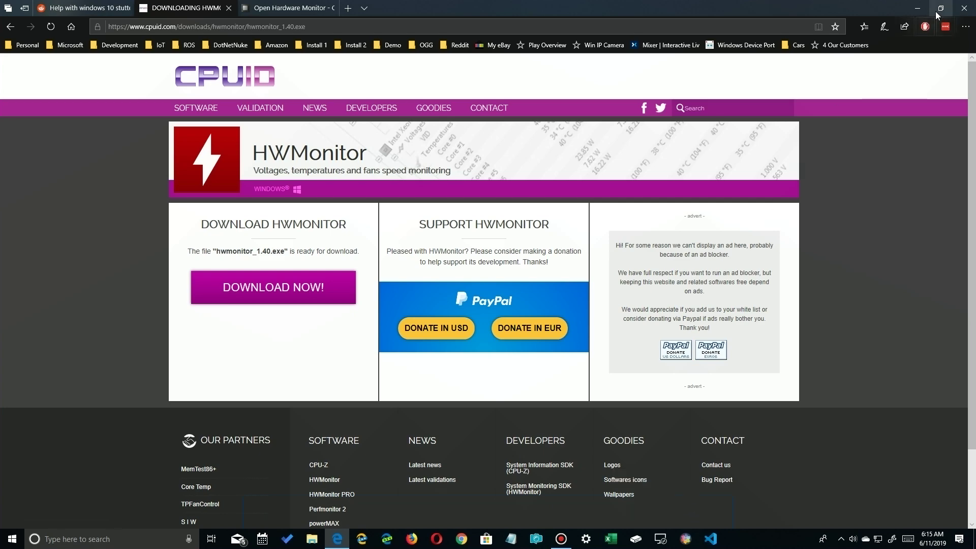
- Minimize Edge and launch cpu-z_1.89-en.exe from the Downloads\CPU-Z folder
click(917, 8)
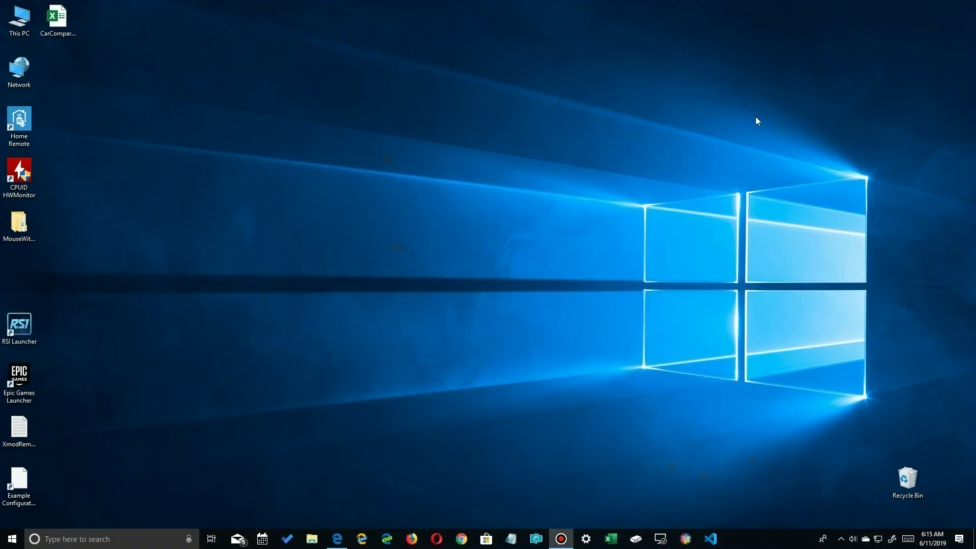
click(310, 540)
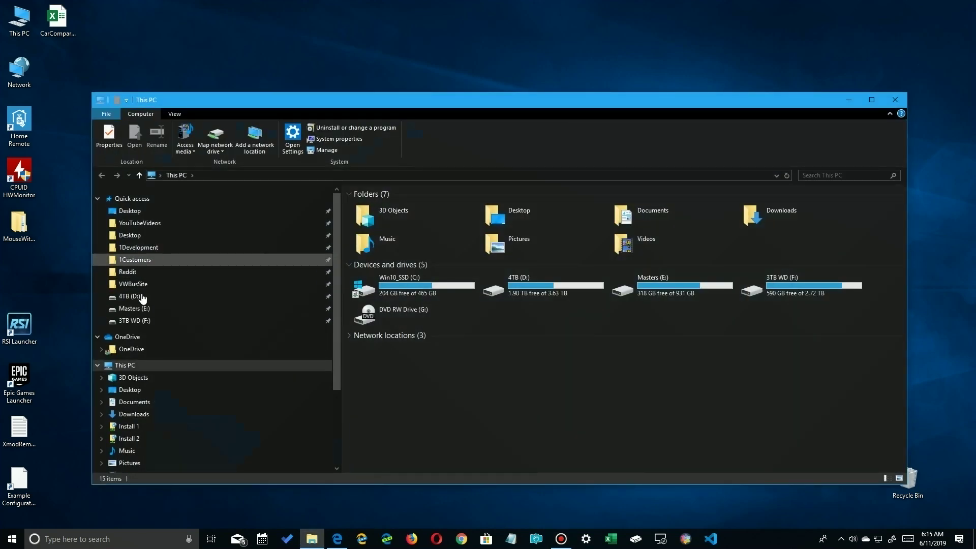
click(131, 414)
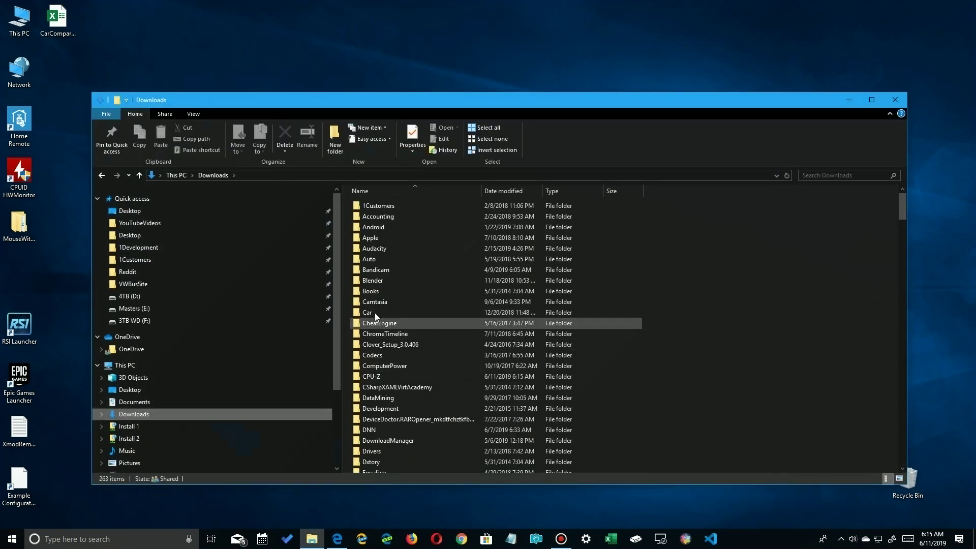
double_click(372, 376)
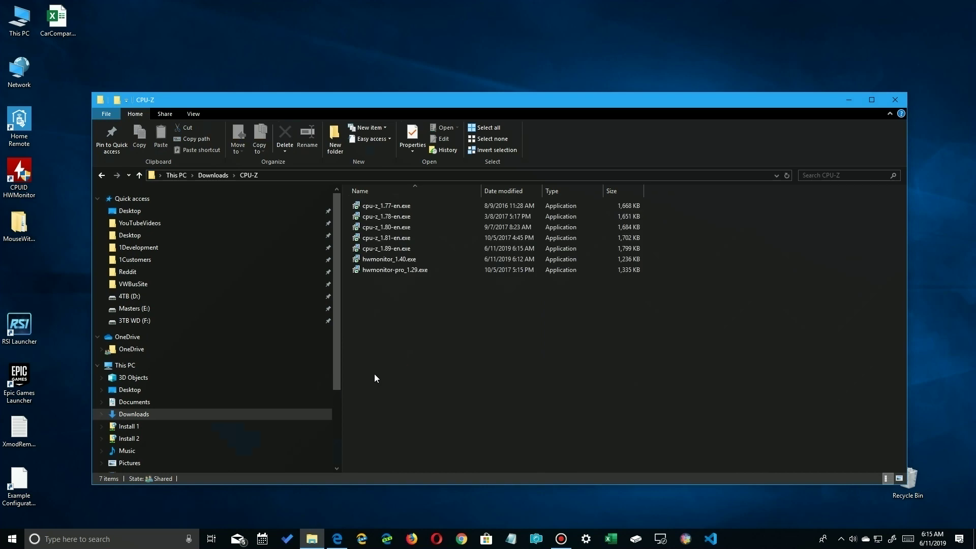
double_click(392, 249)
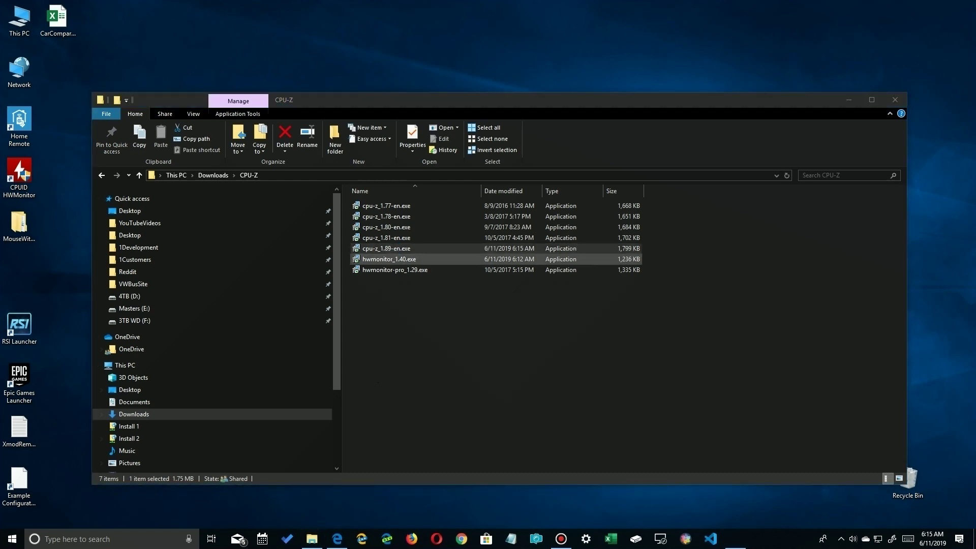
- Accept the CPU-Z licence agreement and advance to the ready-to-install page
click(399, 319)
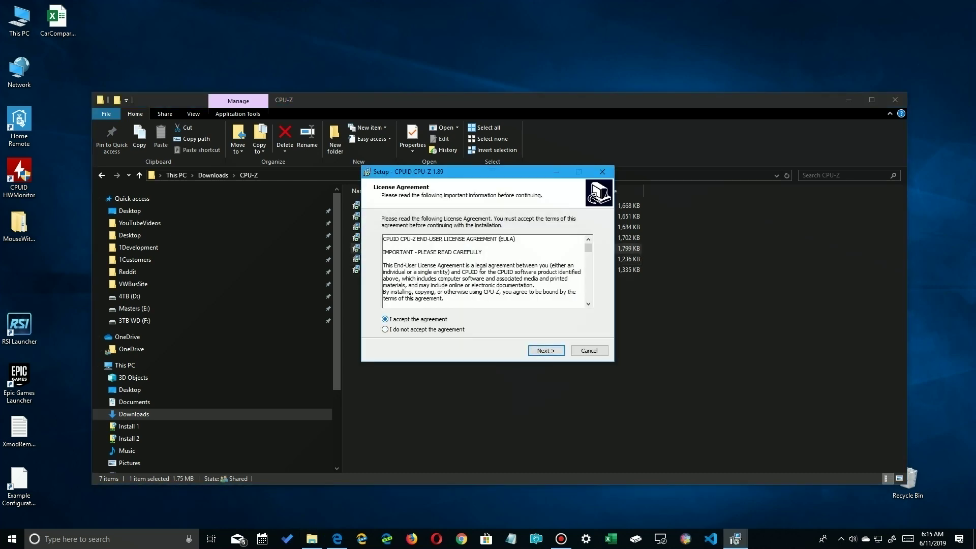
scroll(540, 295, down, 5)
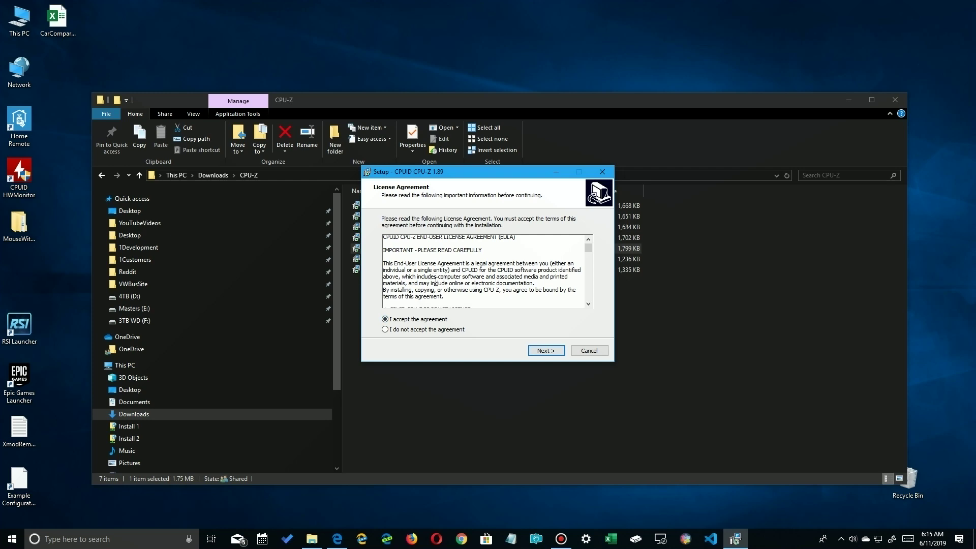
click(542, 354)
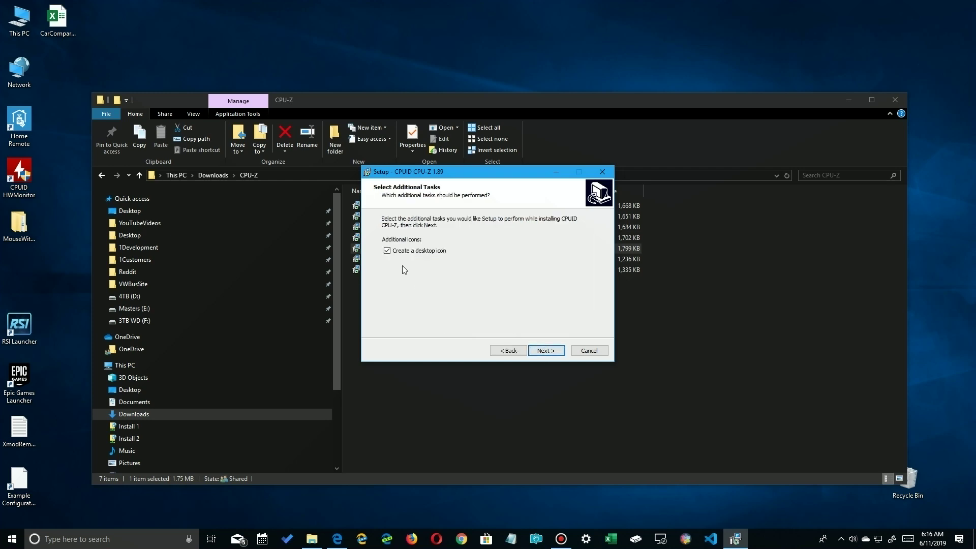
click(551, 351)
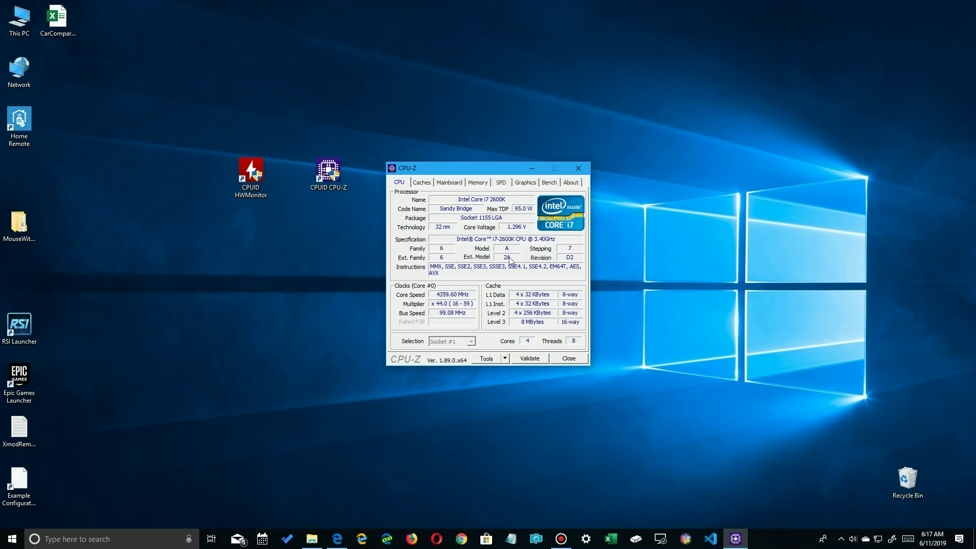
- Check the Caches tab, then the Mainboard tab showing the ASUSTeK P8Z68-V LE board
click(420, 184)
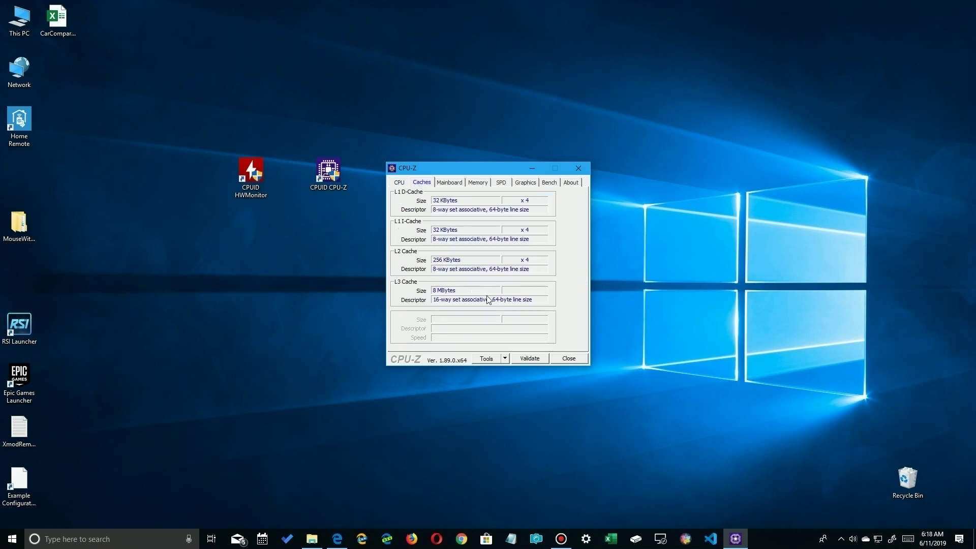
click(448, 182)
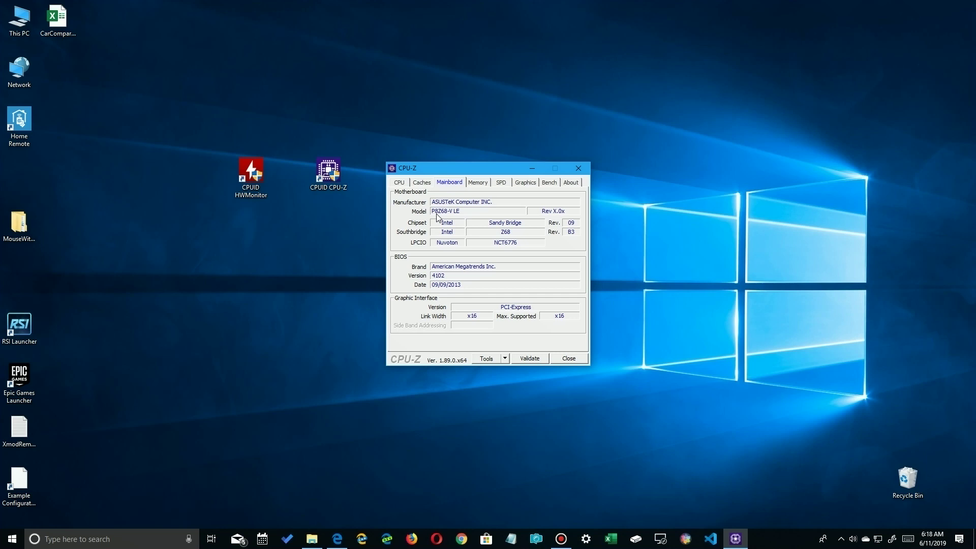
- View the memory timings, then the SPD module details for Slot #1
click(478, 183)
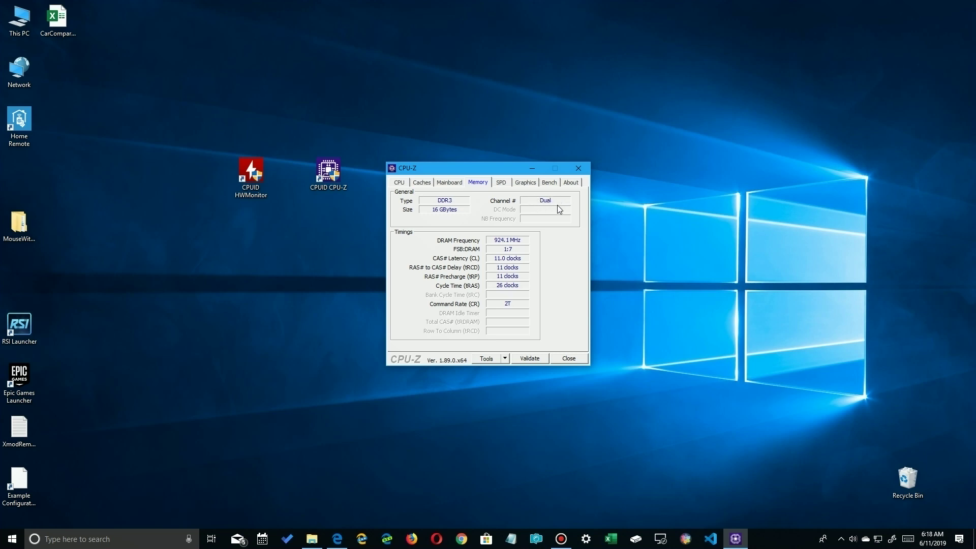
click(500, 186)
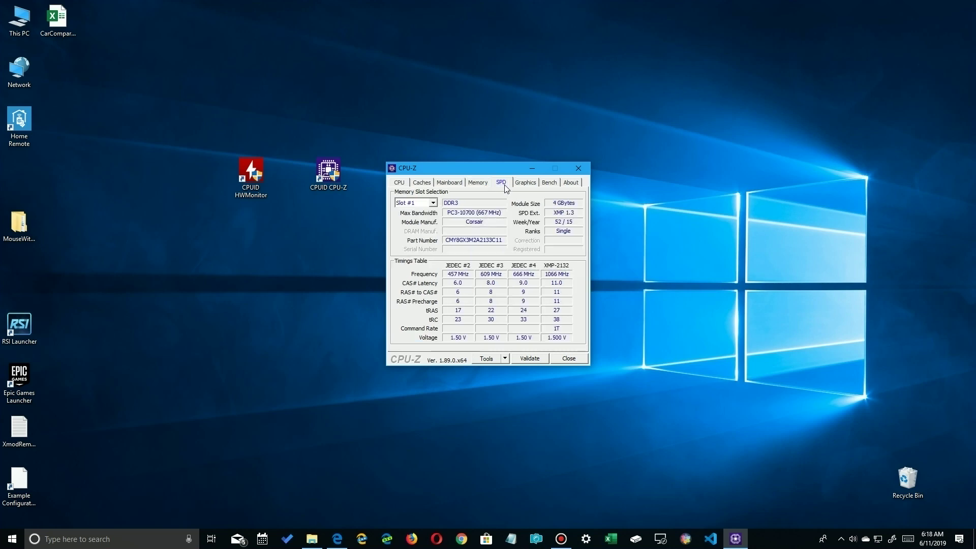
click(433, 204)
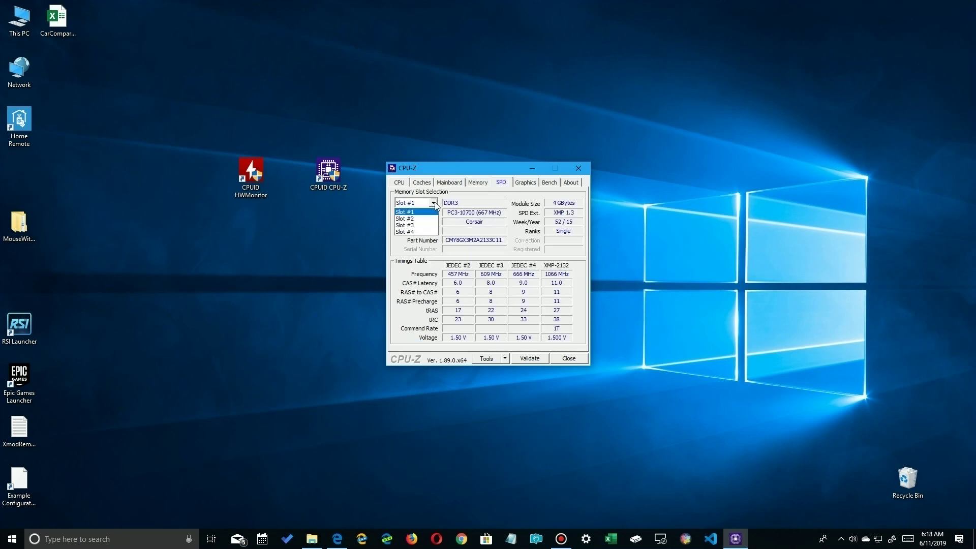
click(469, 207)
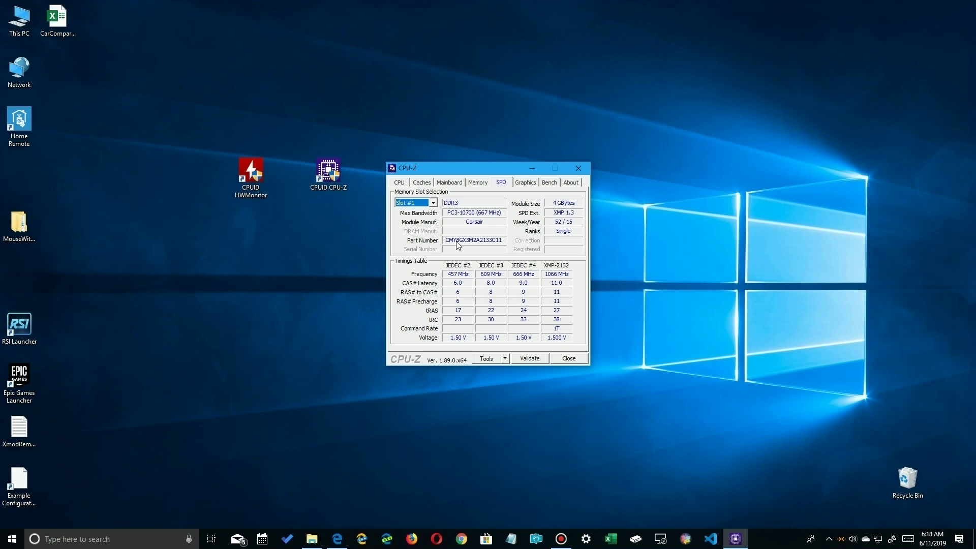
- Check the SPD module details for Slots #2, #3 and #4
click(433, 202)
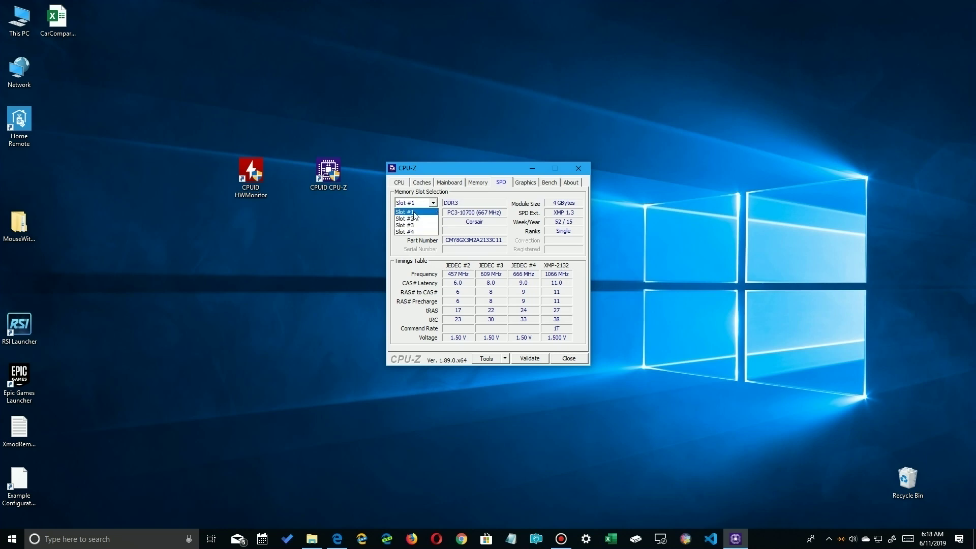
click(414, 216)
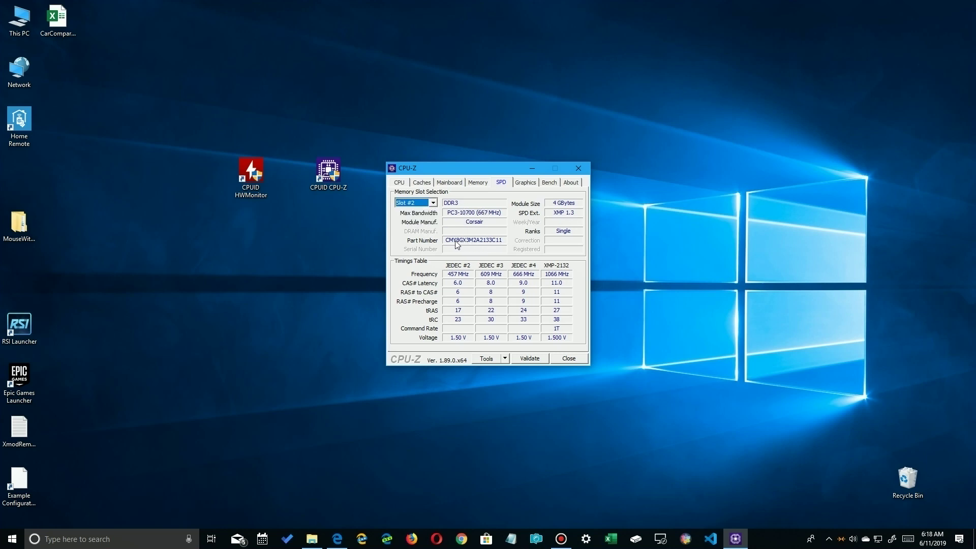
click(434, 203)
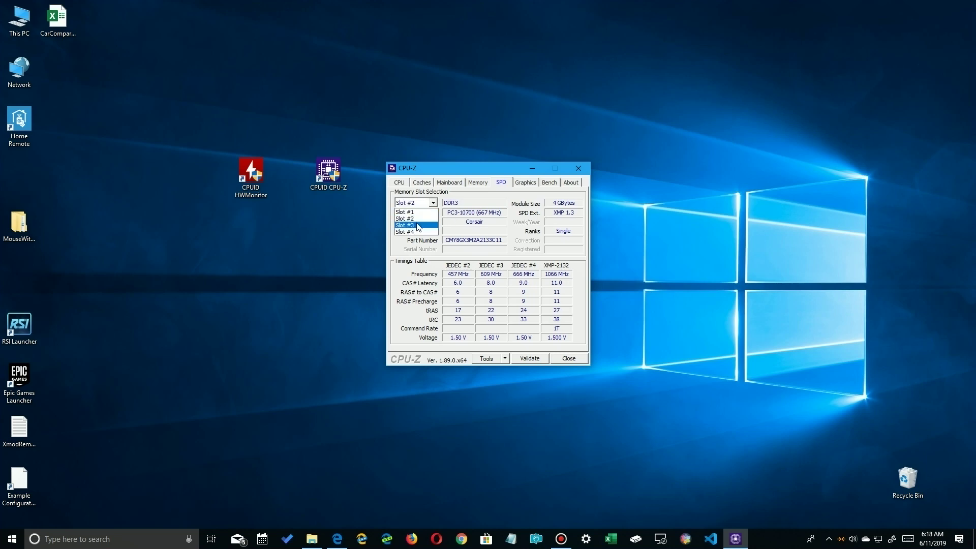
click(416, 224)
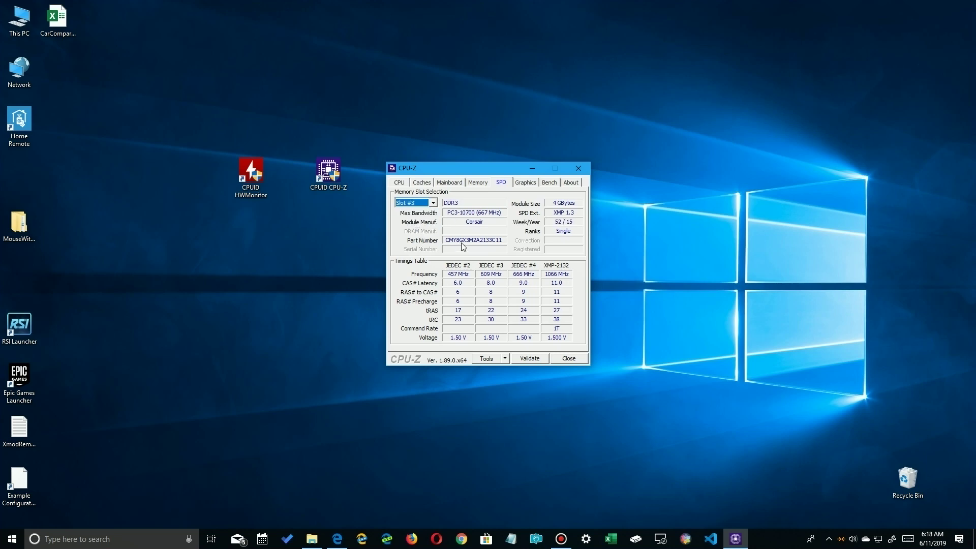
click(433, 204)
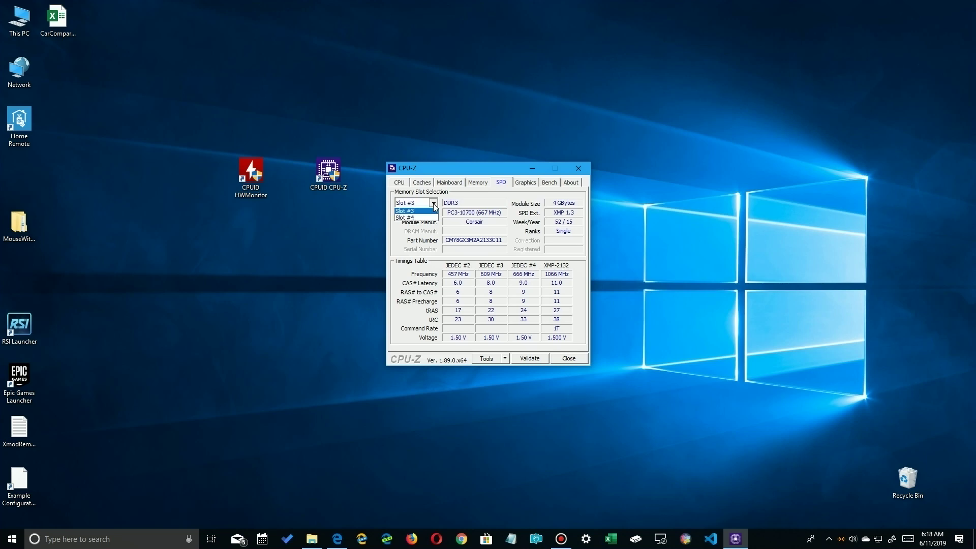
click(422, 233)
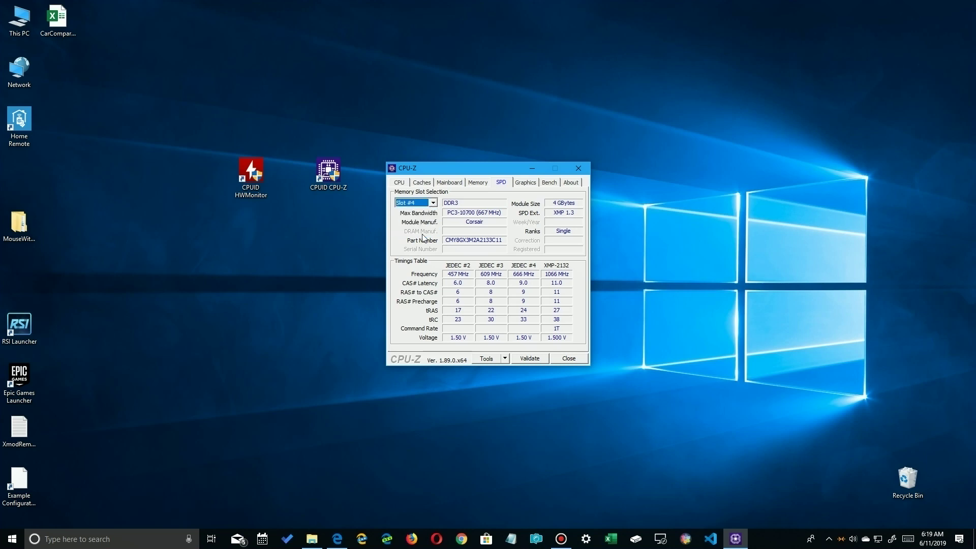
- Recheck Slots #1, #3 and #4, then view the GTX 960 graphics details
click(434, 204)
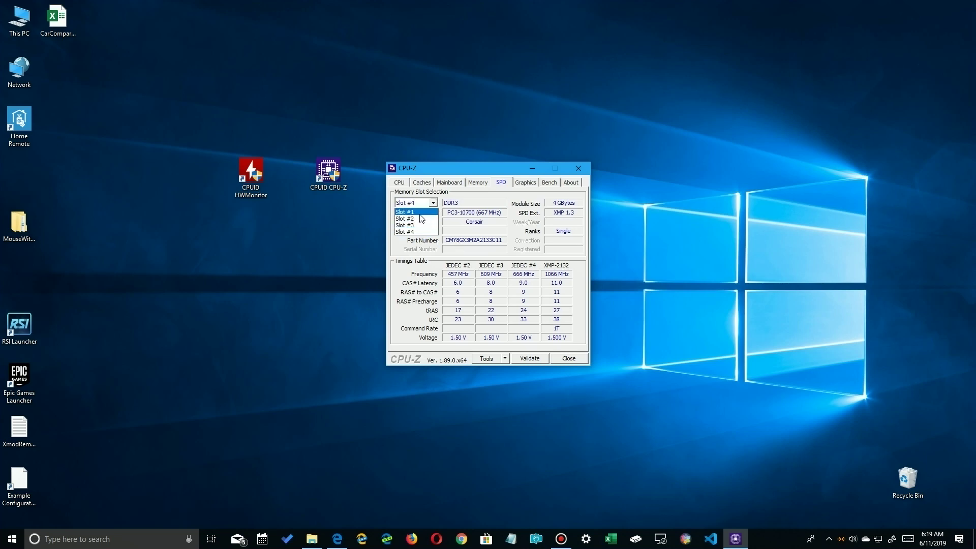
click(420, 213)
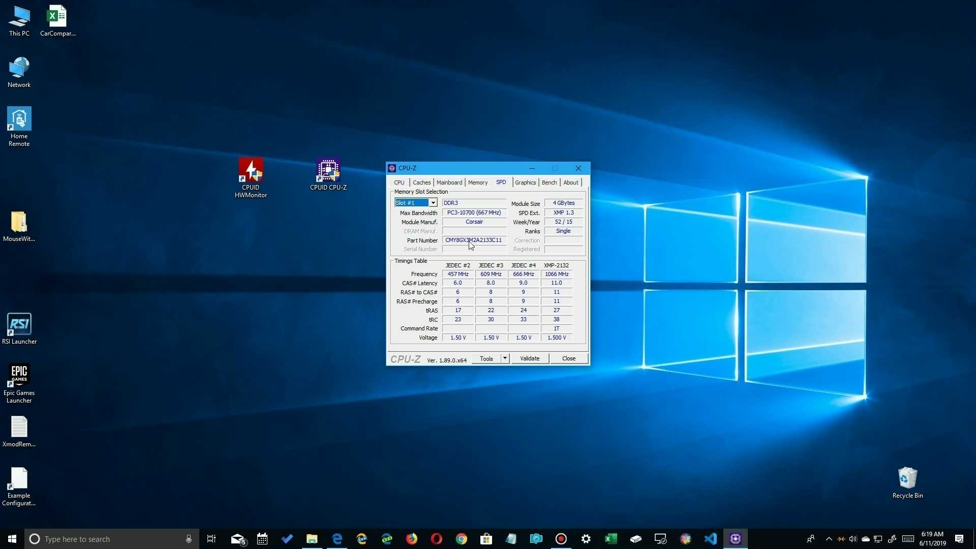
click(434, 203)
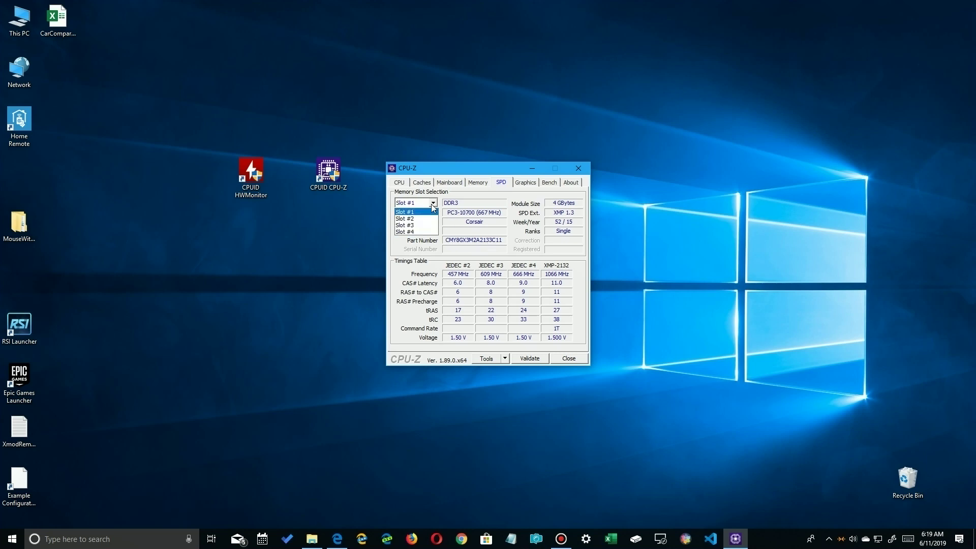
click(420, 227)
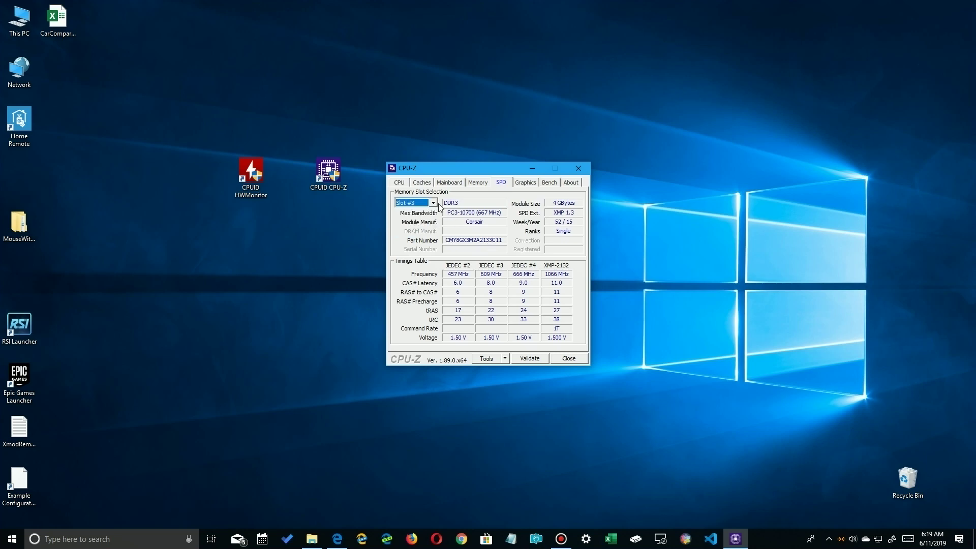
click(433, 203)
click(412, 234)
click(525, 183)
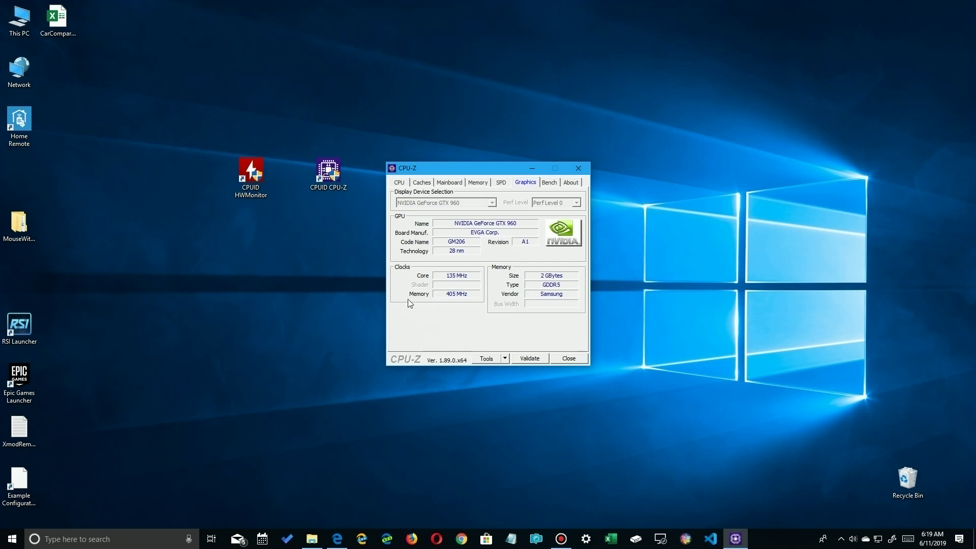
- Browse the Bench tab's reference processors, then view About showing CPU-Z version 1.89.0
click(549, 183)
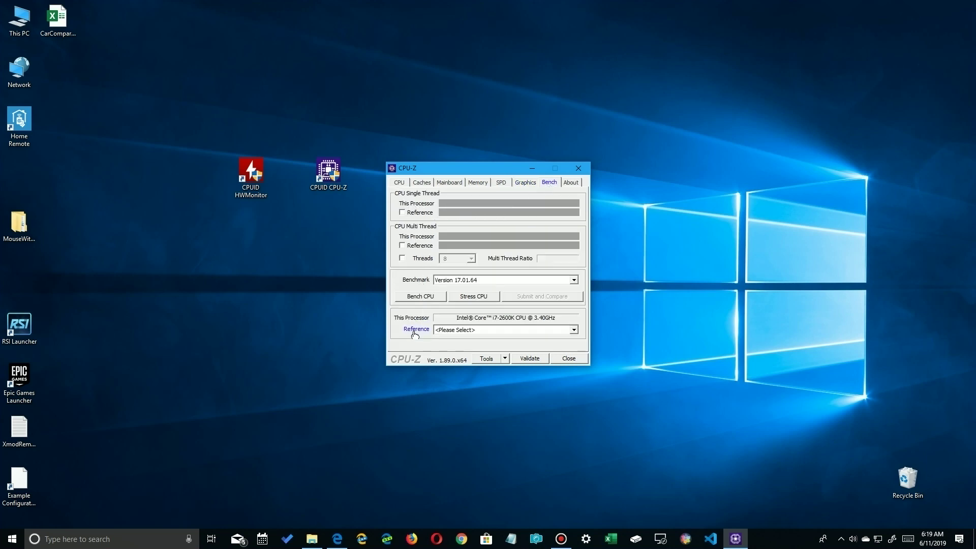
click(492, 331)
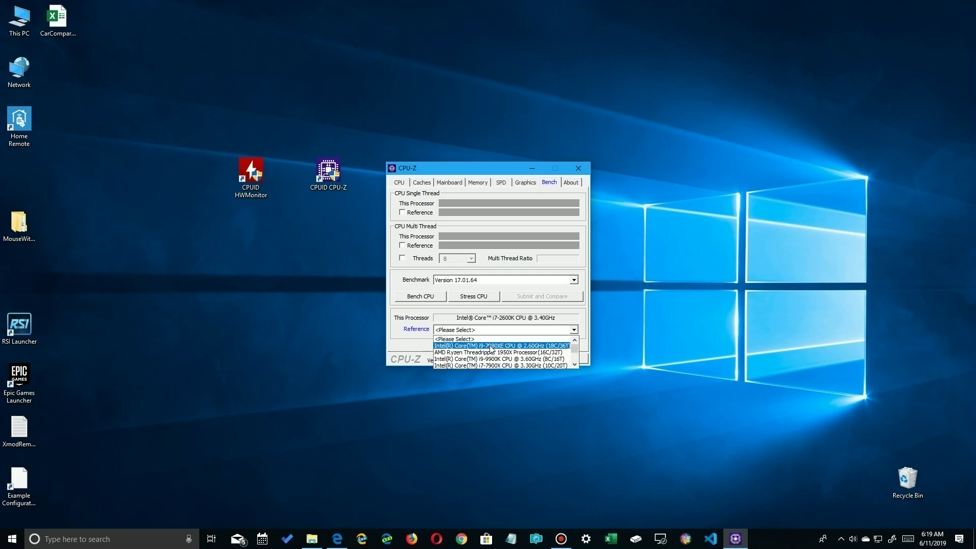
click(569, 185)
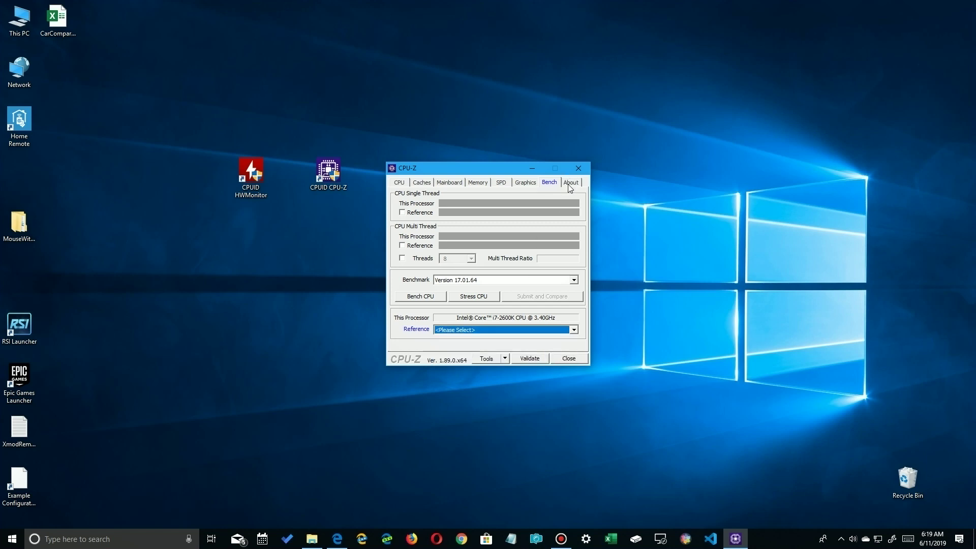
click(568, 185)
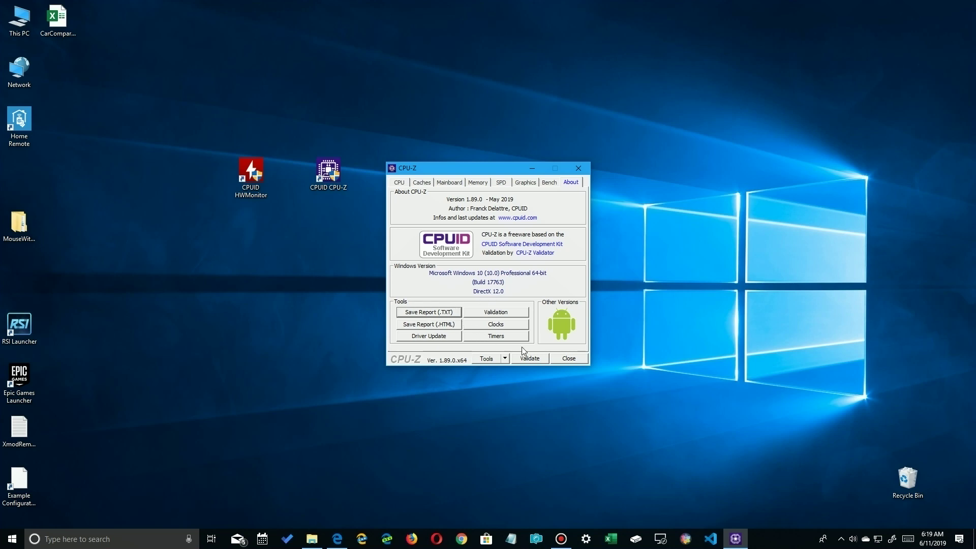
- Close CPU-Z, leaving the desktop with the HWMonitor and CPU-Z shortcuts
click(568, 359)
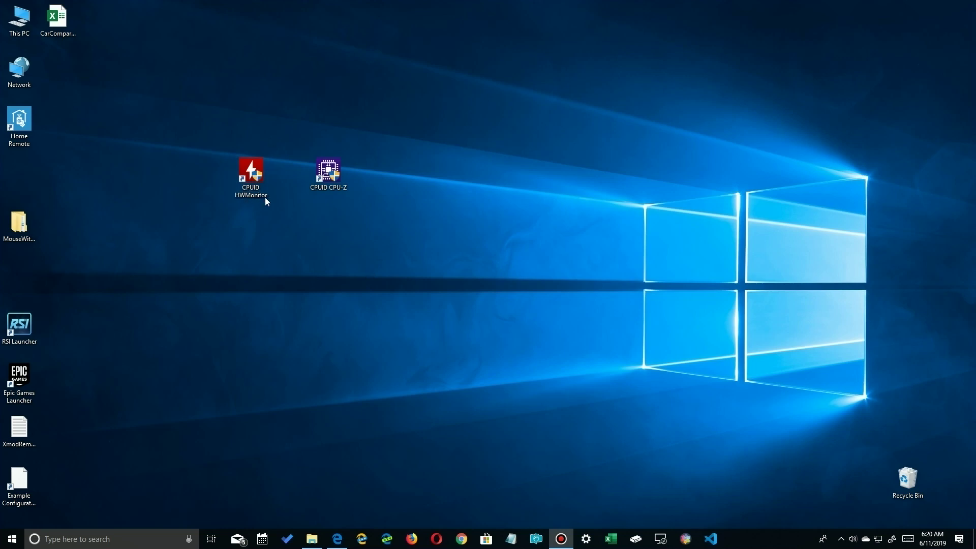
- Launch HWMonitor and widen its Sensor column and window so full component names show
double_click(252, 174)
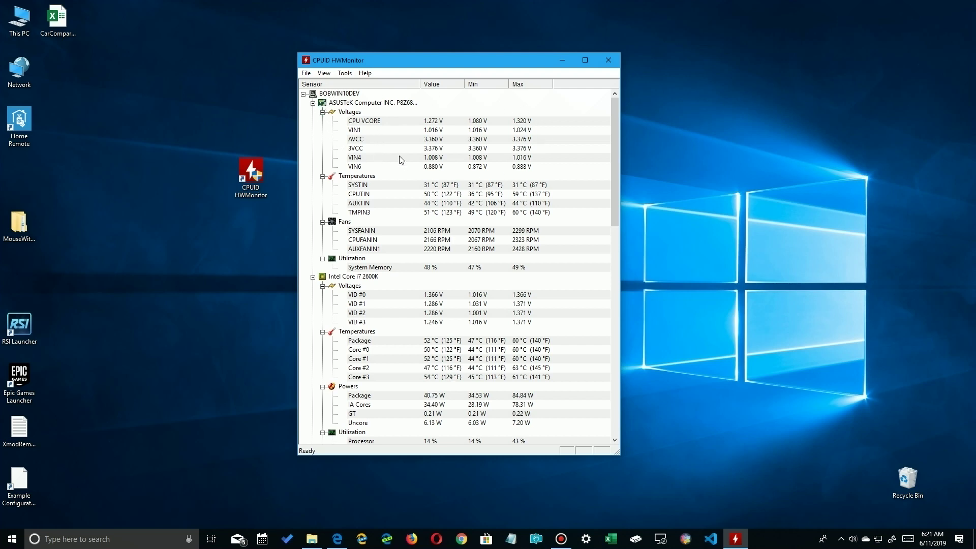
drag(421, 86, 454, 86)
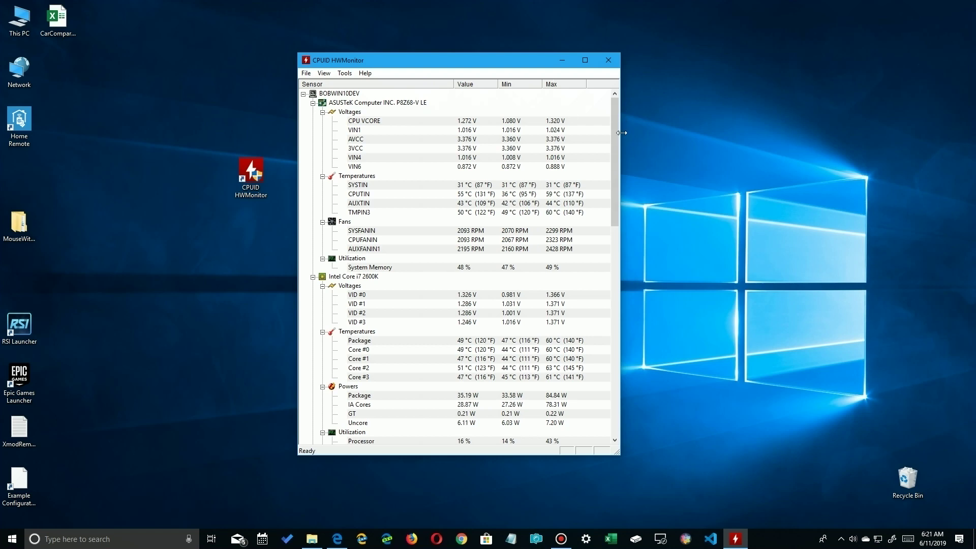
drag(623, 126, 725, 129)
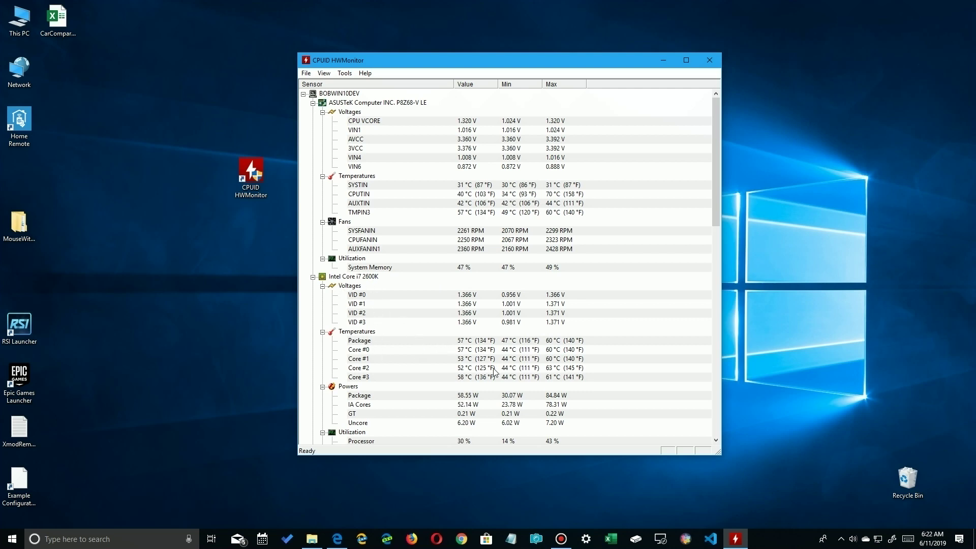
- Scroll the sensor list down to the drives (31–36 °C) and GeForce GTX 960 (44 °C)
drag(716, 208, 718, 282)
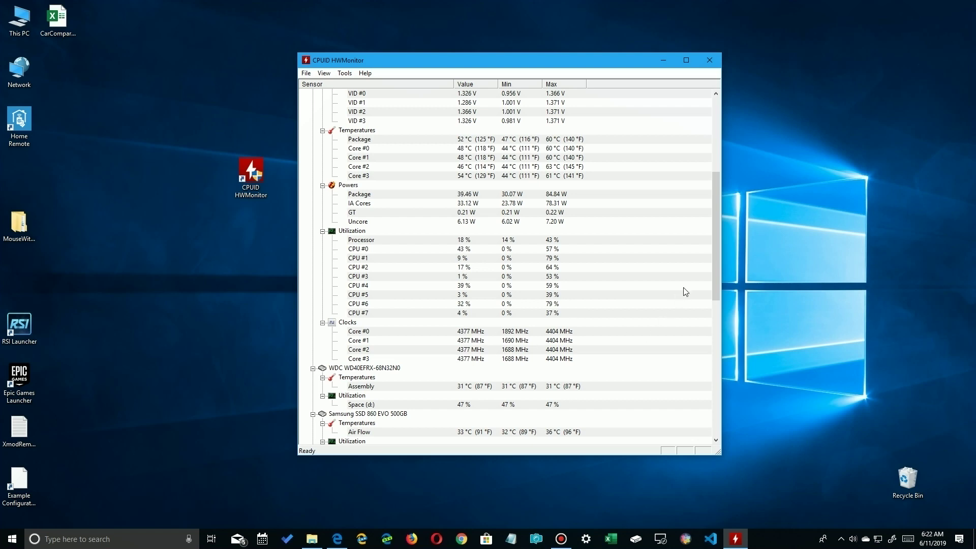
drag(714, 257, 716, 353)
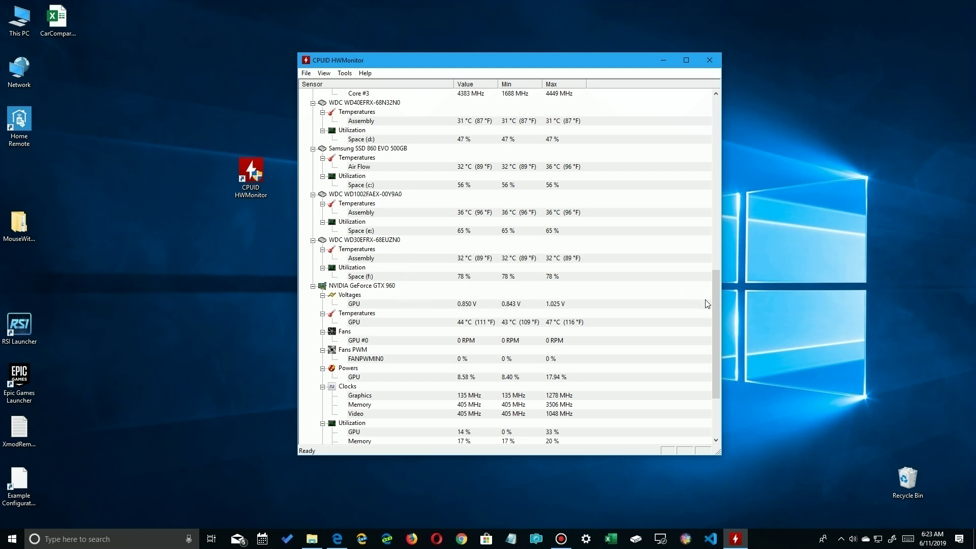
- Scroll to the GPU limits, place HWMonitor beside the Bing results, and select the GPU #0 fan row
drag(715, 300, 708, 356)
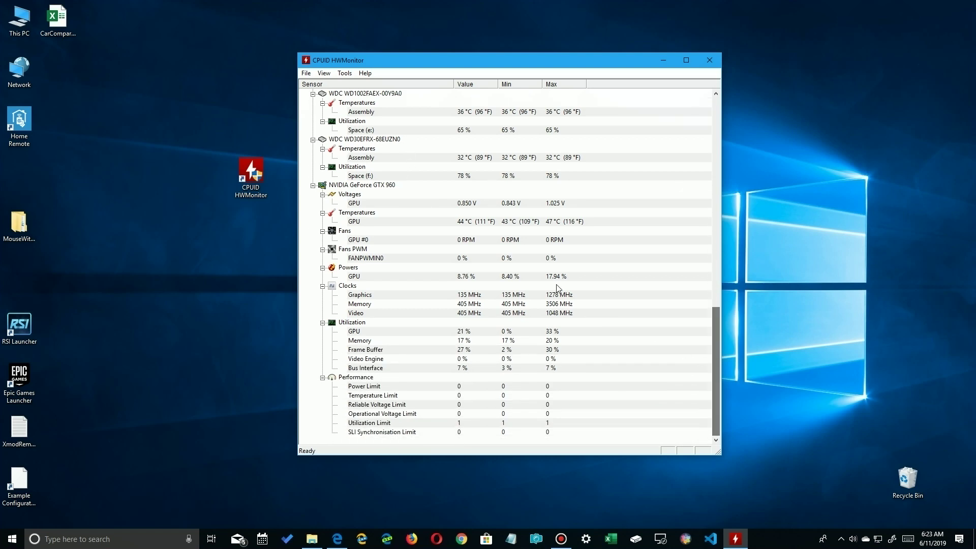
drag(558, 288, 405, 183)
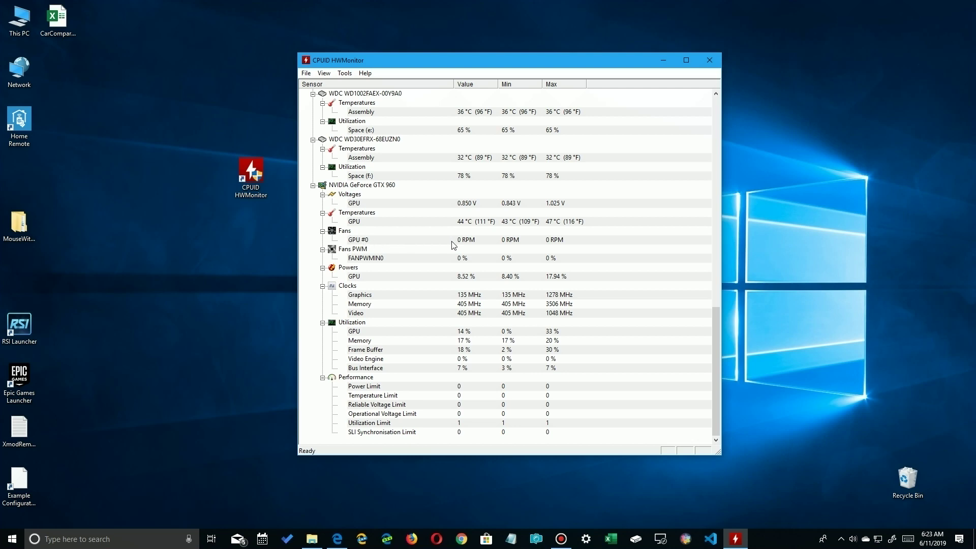
click(573, 243)
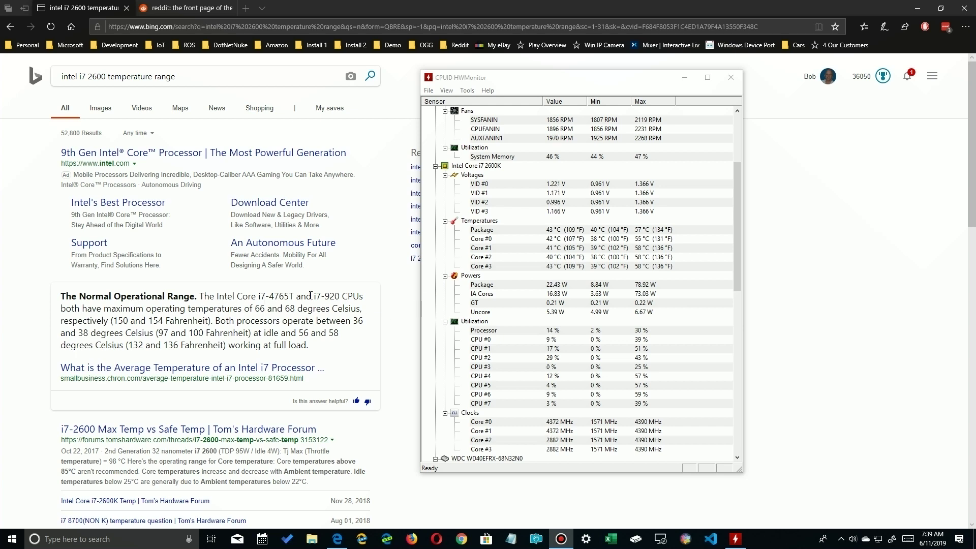
click(81, 433)
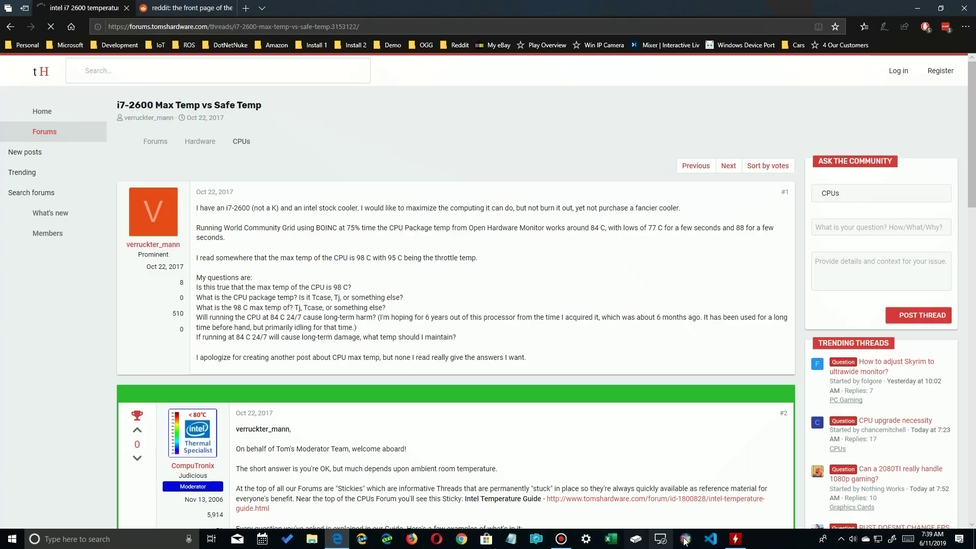
- Scroll the i7-2600 Max Temp vs Safe Temp thread to its core temperature chart, with HWMonitor in front
click(735, 539)
scroll(342, 229, down, 15)
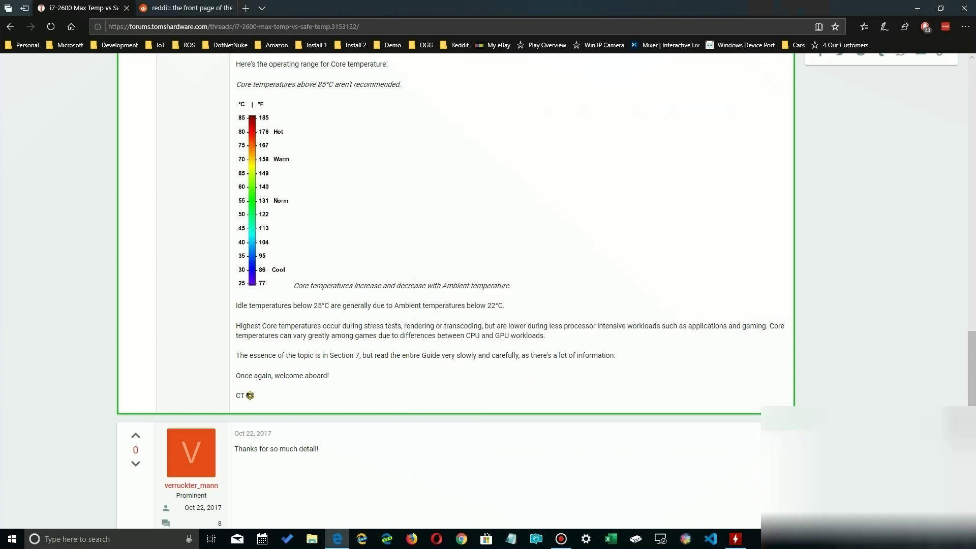
click(736, 539)
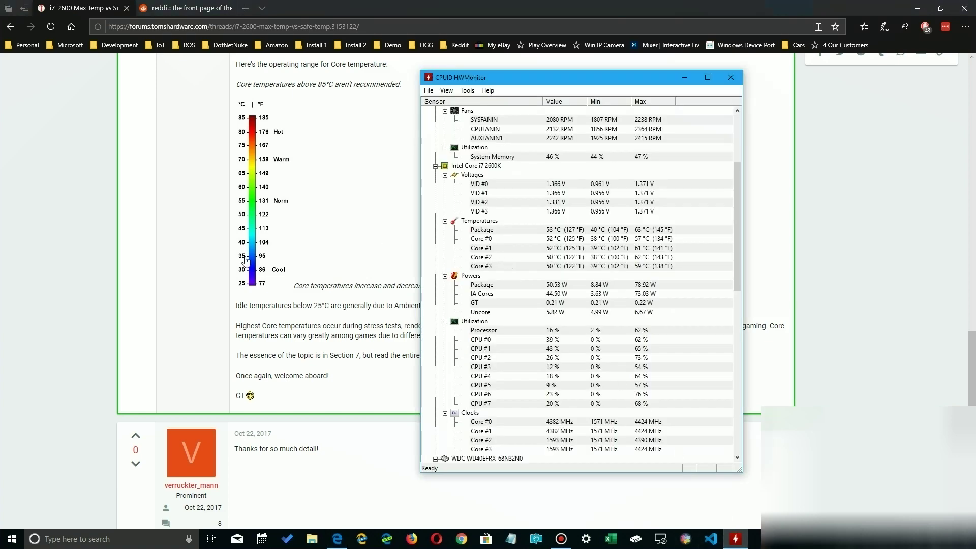